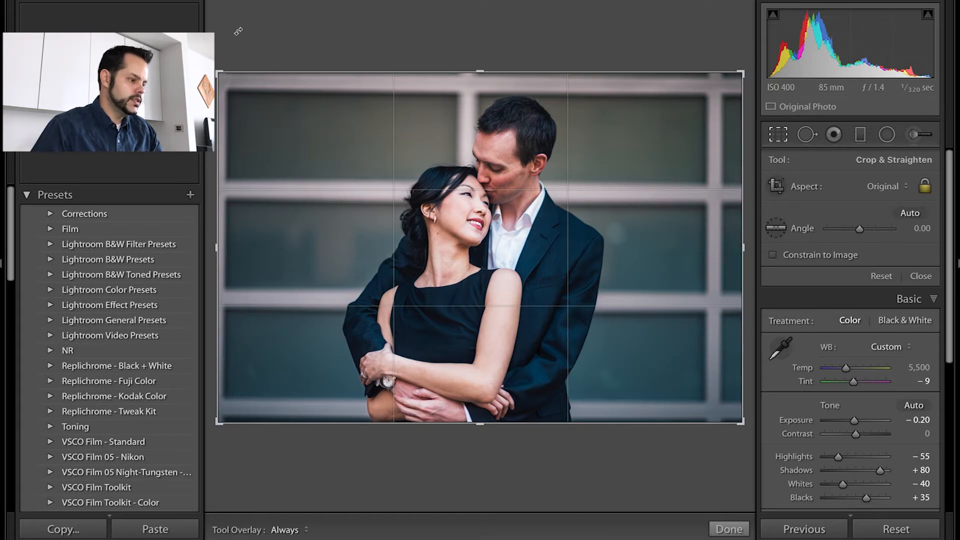
# - Straighten the photo by rotating the crop frame to an angle of −0.64
pyautogui.moveTo(237, 31); pyautogui.dragTo(235, 33)
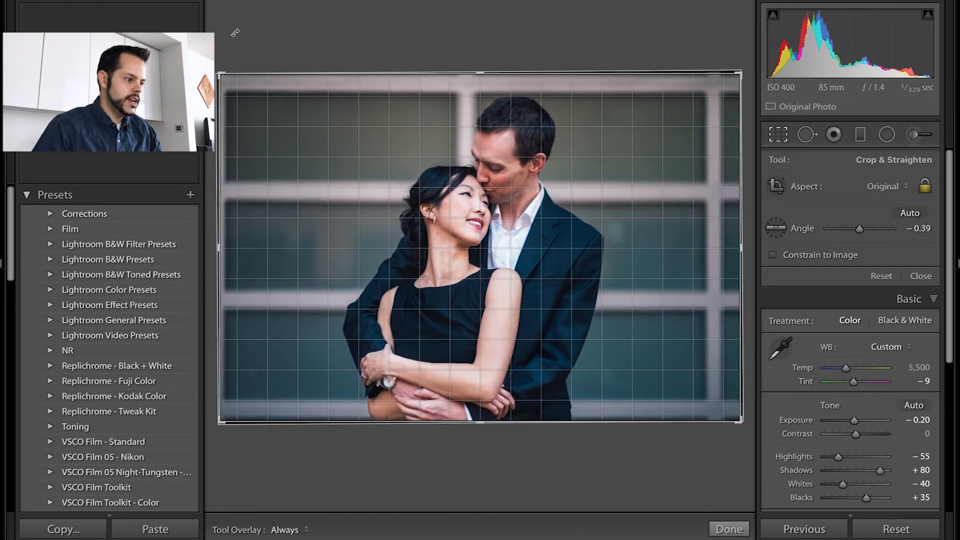
pyautogui.moveTo(235, 33); pyautogui.dragTo(234, 33)
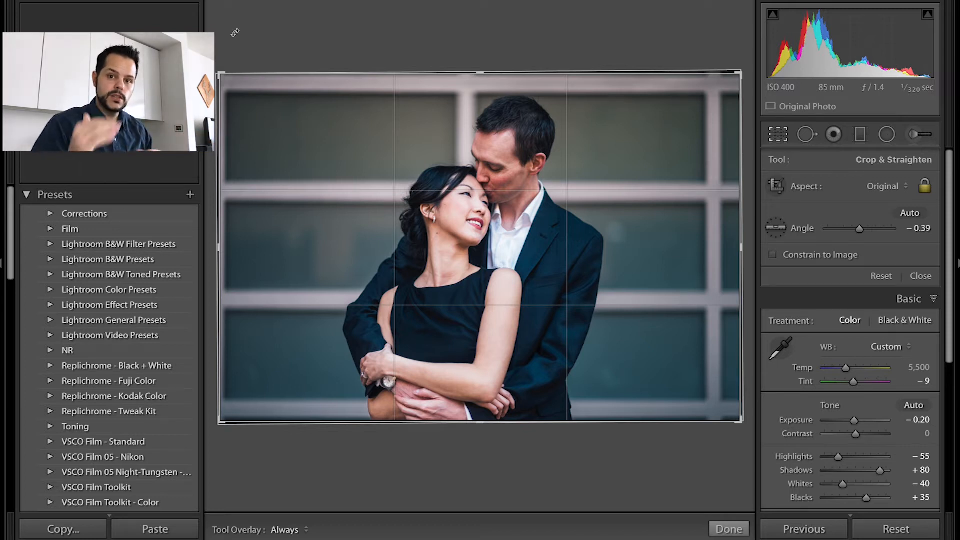
pyautogui.moveTo(226, 39); pyautogui.dragTo(226, 41)
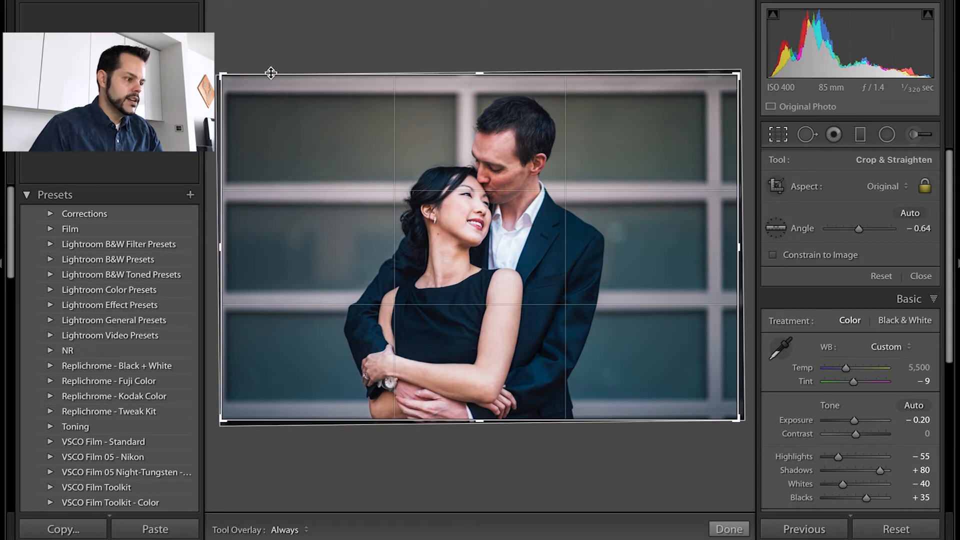
# - Shrink the crop frame at the original aspect ratio so it closes in tightly on the couple
pyautogui.moveTo(222, 77)
pyautogui.mouseDown()
pyautogui.moveTo(253, 92)
pyautogui.moveTo(224, 81)
pyautogui.mouseUp()
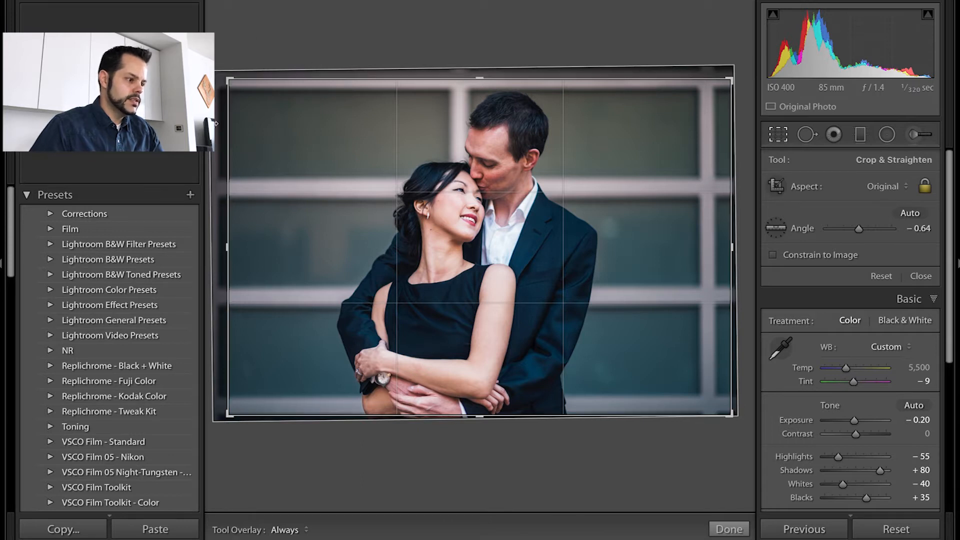
pyautogui.moveTo(229, 79); pyautogui.dragTo(252, 93)
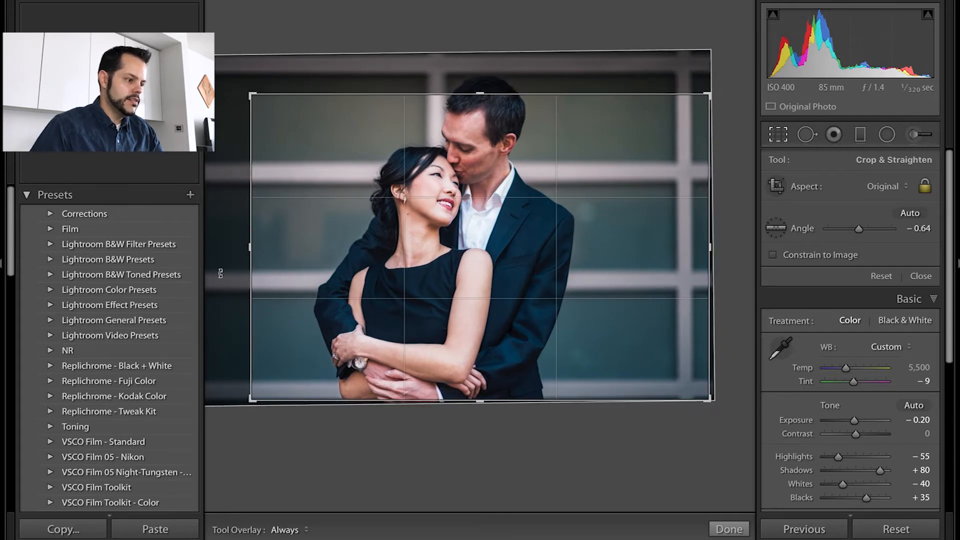
pyautogui.moveTo(251, 247); pyautogui.dragTo(270, 248)
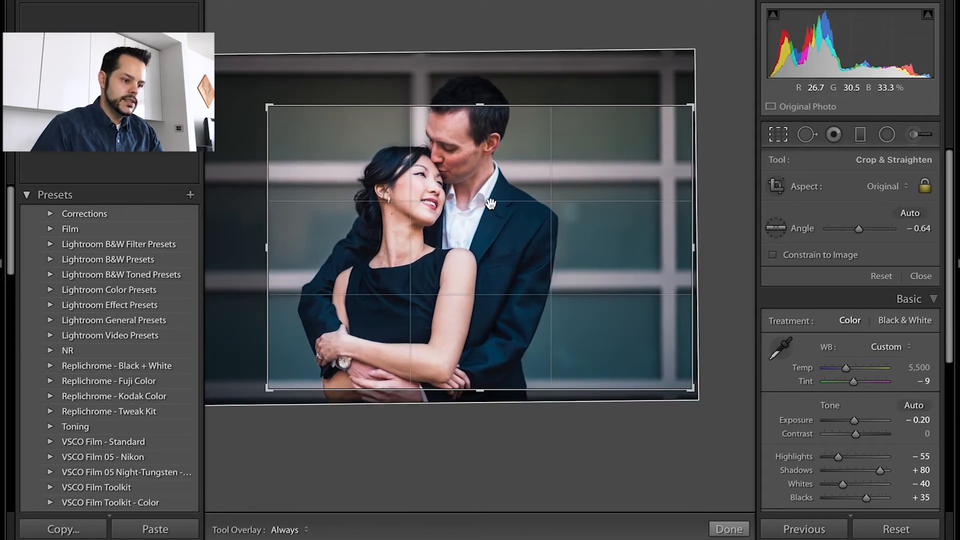
pyautogui.moveTo(694, 248); pyautogui.dragTo(657, 249)
pyautogui.moveTo(660, 131)
pyautogui.mouseDown()
pyautogui.moveTo(639, 143)
pyautogui.moveTo(646, 141)
pyautogui.mouseUp()
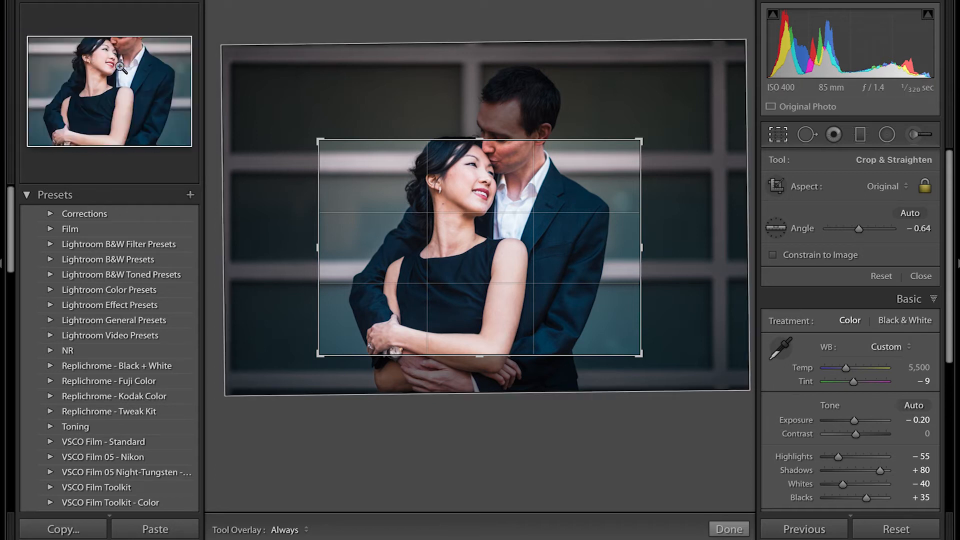
# - Enlarge the crop and reposition the photo so both heads fit inside the frame, and preview the cropped result
pyautogui.moveTo(319, 141); pyautogui.dragTo(291, 119)
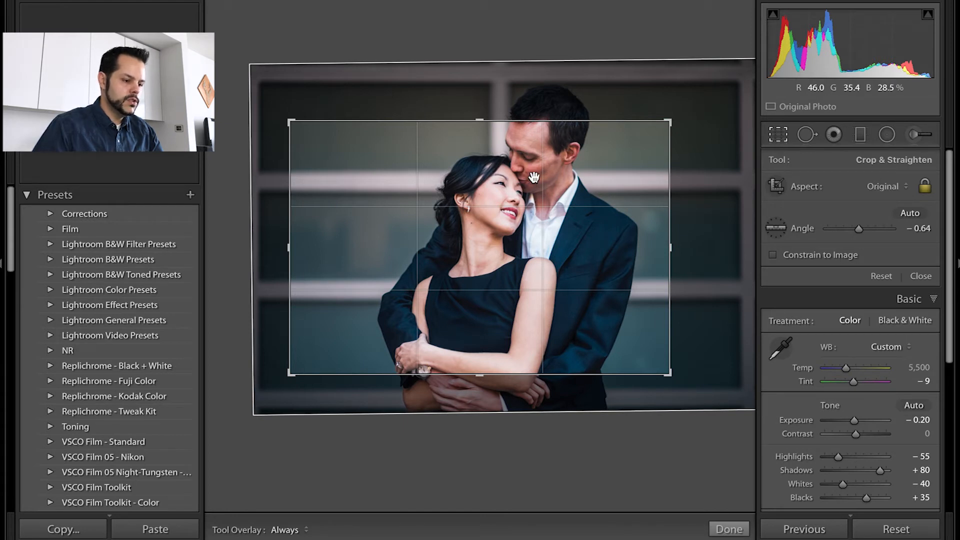
pyautogui.moveTo(534, 177); pyautogui.dragTo(486, 218)
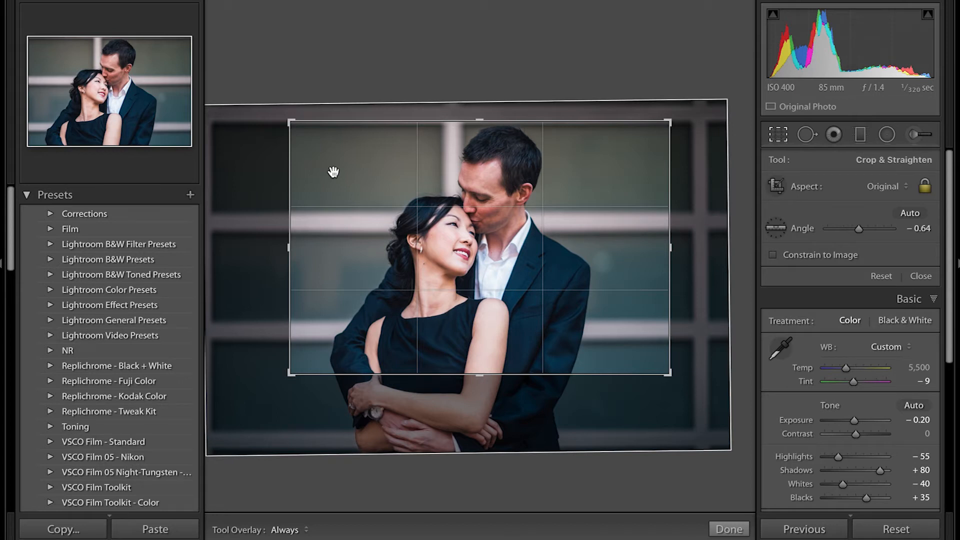
pyautogui.press('r')
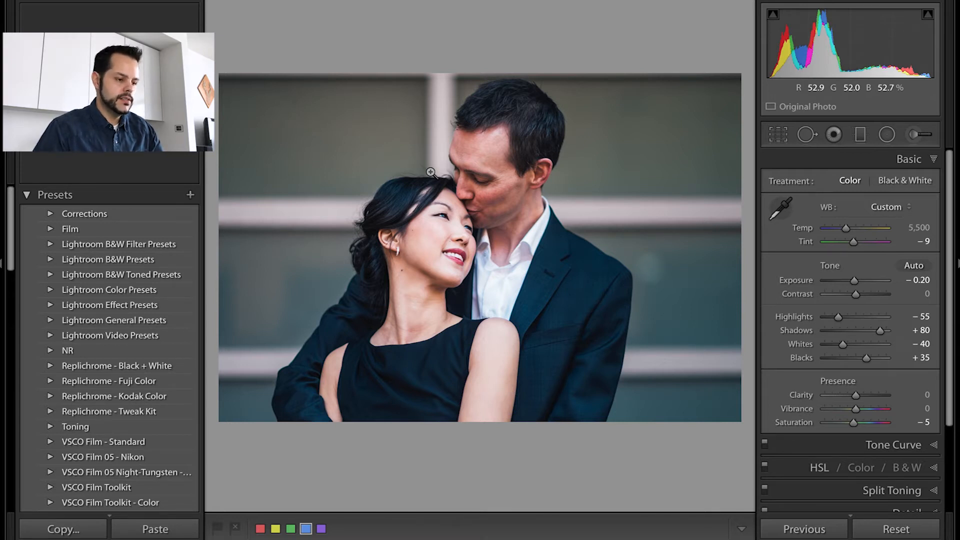
pyautogui.press('r')
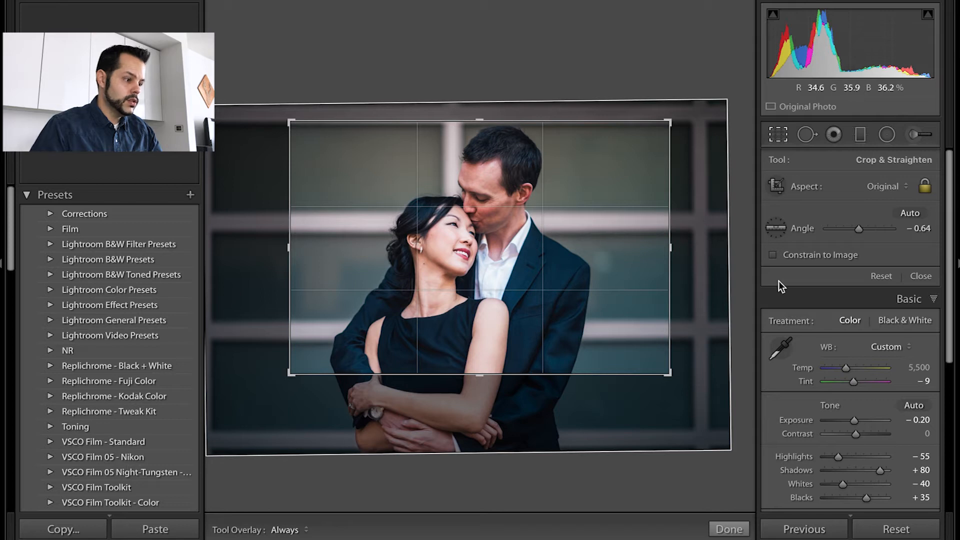
# - Reset the crop and draw a new landscape crop frame around the couple's heads and shoulders with the Crop Frame tool
pyautogui.click(880, 275)
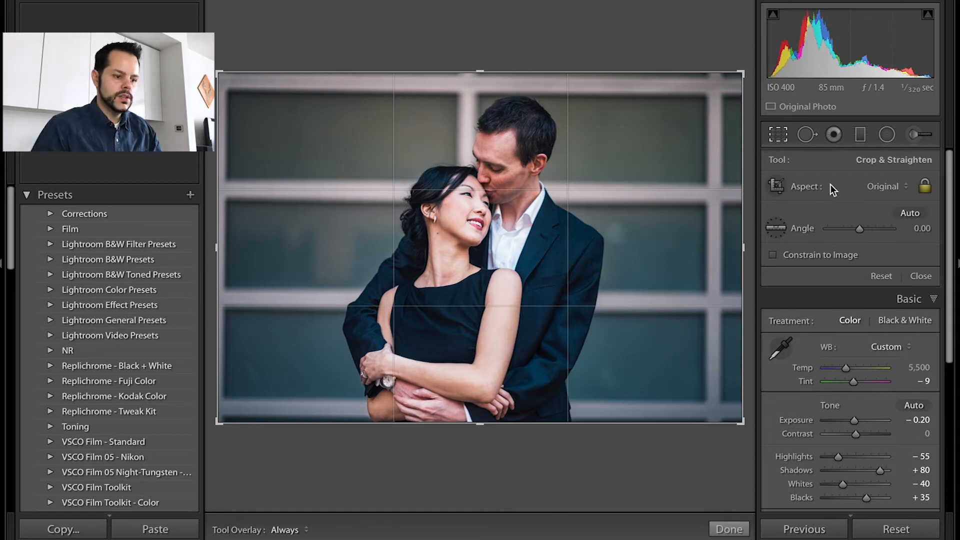
pyautogui.click(776, 189)
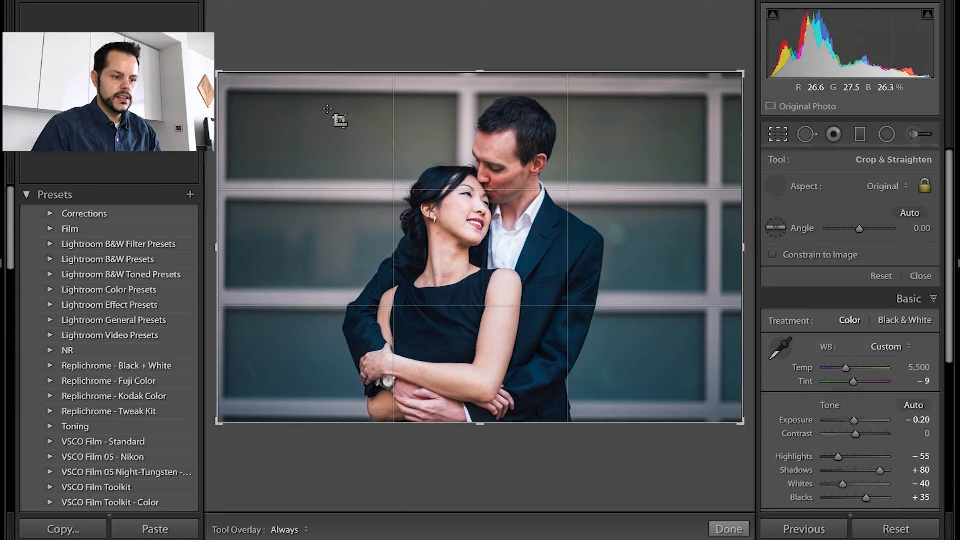
pyautogui.moveTo(324, 108); pyautogui.dragTo(657, 301)
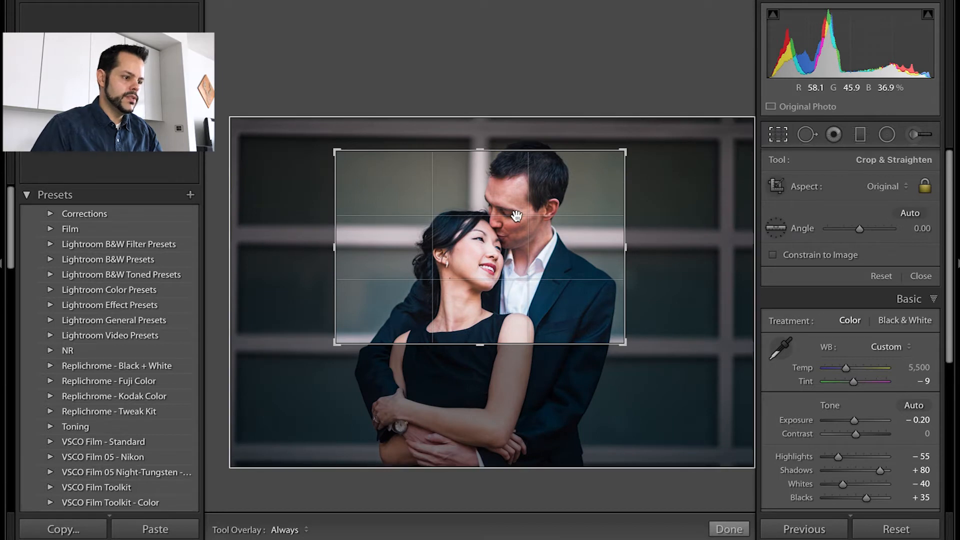
pyautogui.moveTo(513, 243); pyautogui.dragTo(504, 256)
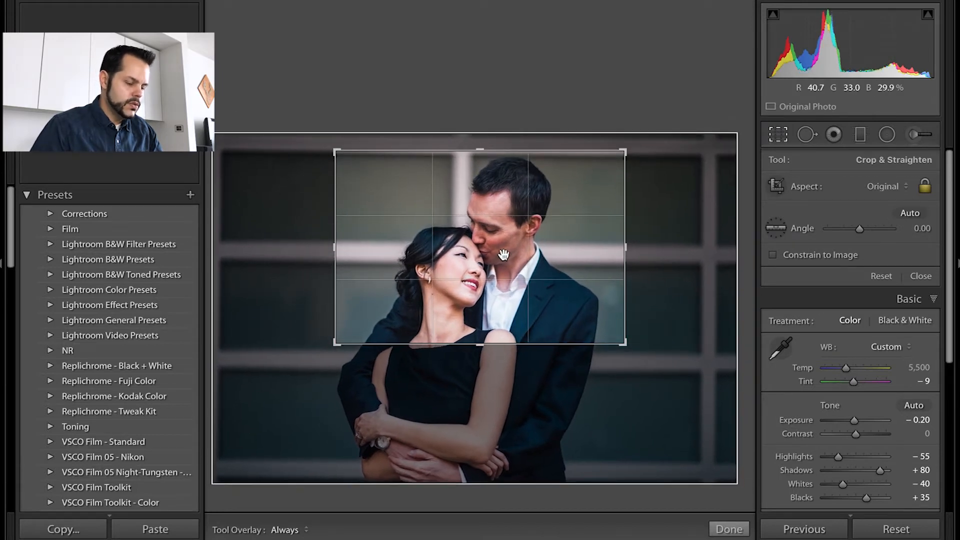
# - Try a freshly drawn vertical crop frame around the couple's upper bodies and reset the crop
pyautogui.click(777, 187)
pyautogui.moveTo(306, 167); pyautogui.dragTo(506, 420)
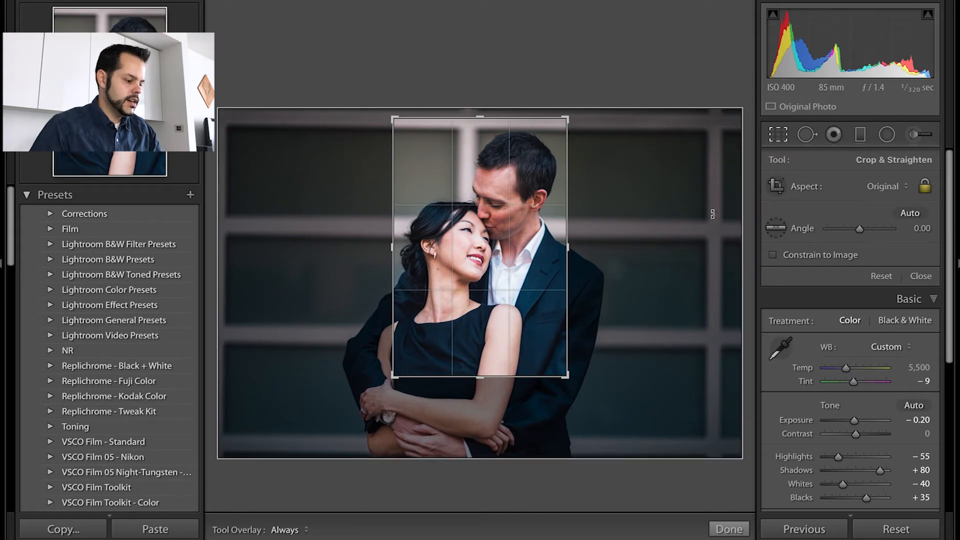
pyautogui.click(881, 276)
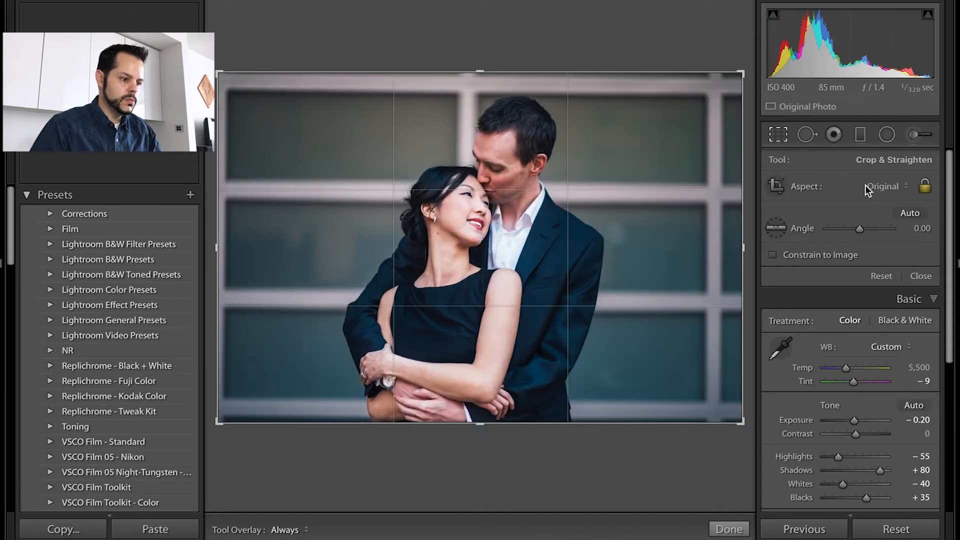
# - Set the crop aspect to 1 x 1 and shift the photo slightly within the square frame
pyautogui.click(895, 187)
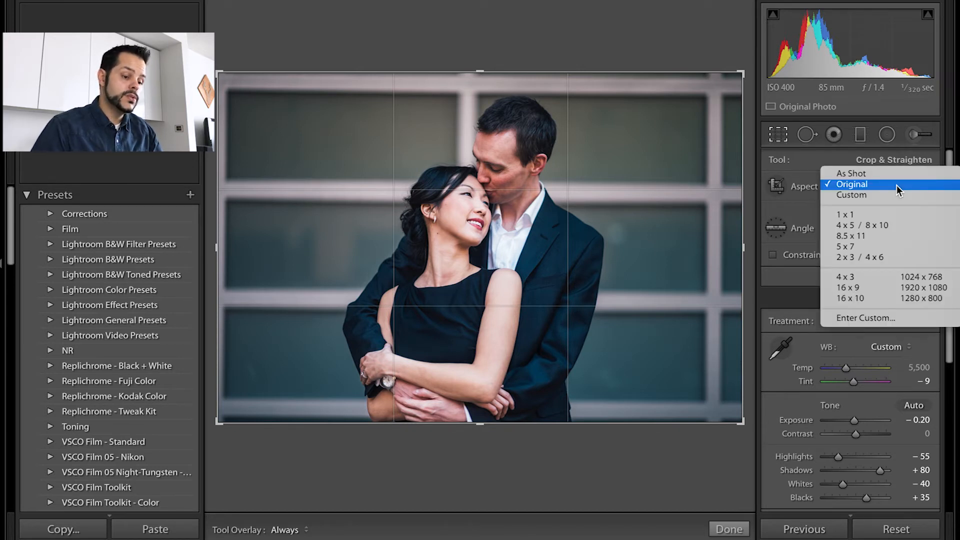
pyautogui.click(846, 215)
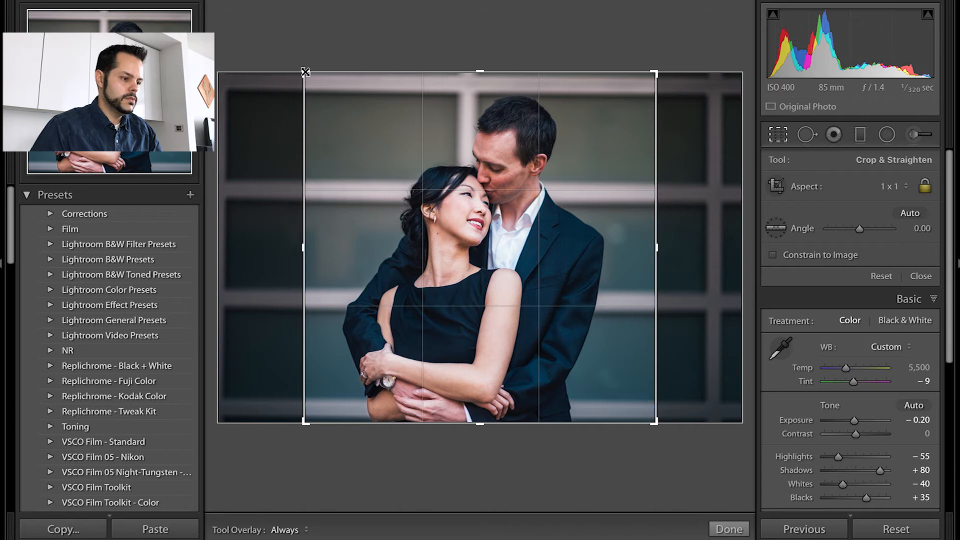
pyautogui.moveTo(305, 73); pyautogui.dragTo(366, 134)
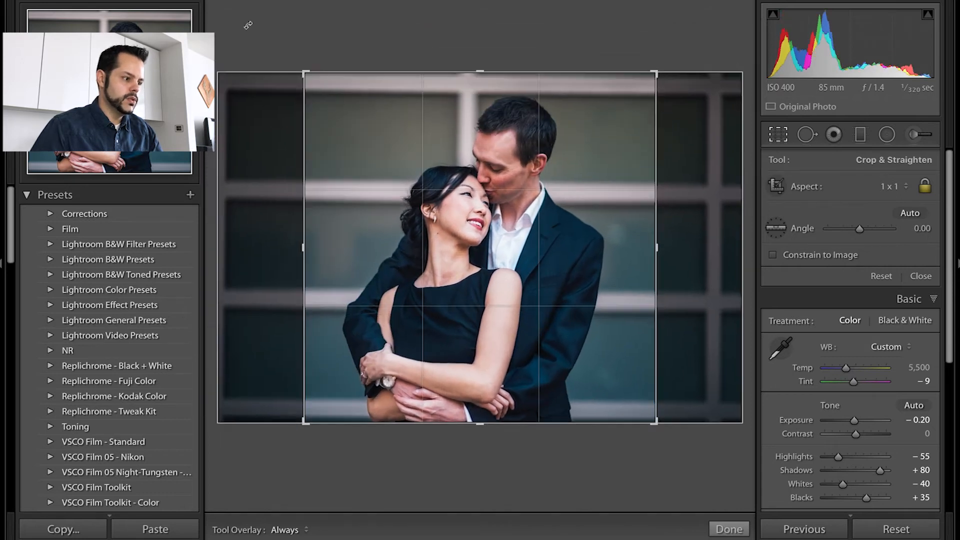
pyautogui.moveTo(433, 192); pyautogui.dragTo(438, 193)
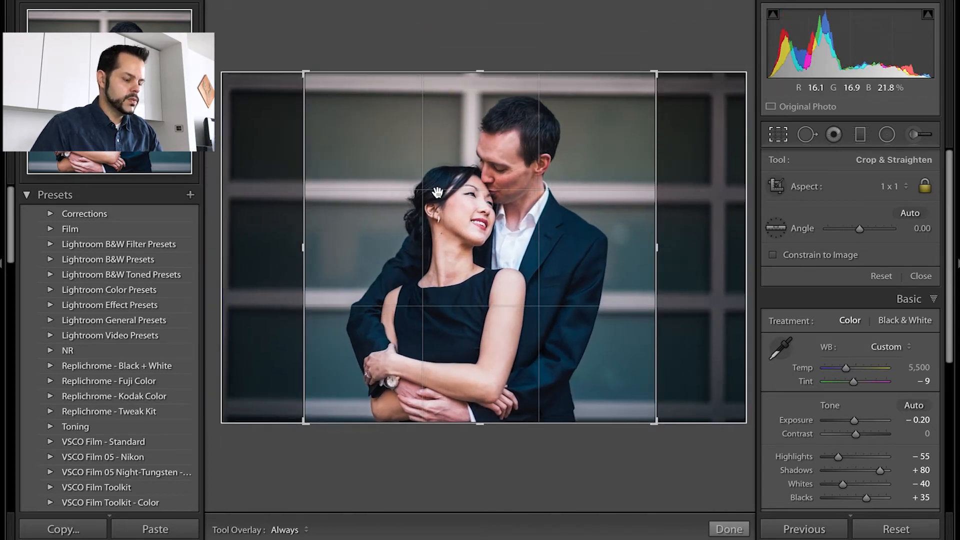
# - Set the crop aspect to 4 x 5 / 8 x 10, enlarge the frame to the photo's full height and reposition the couple
pyautogui.click(890, 186)
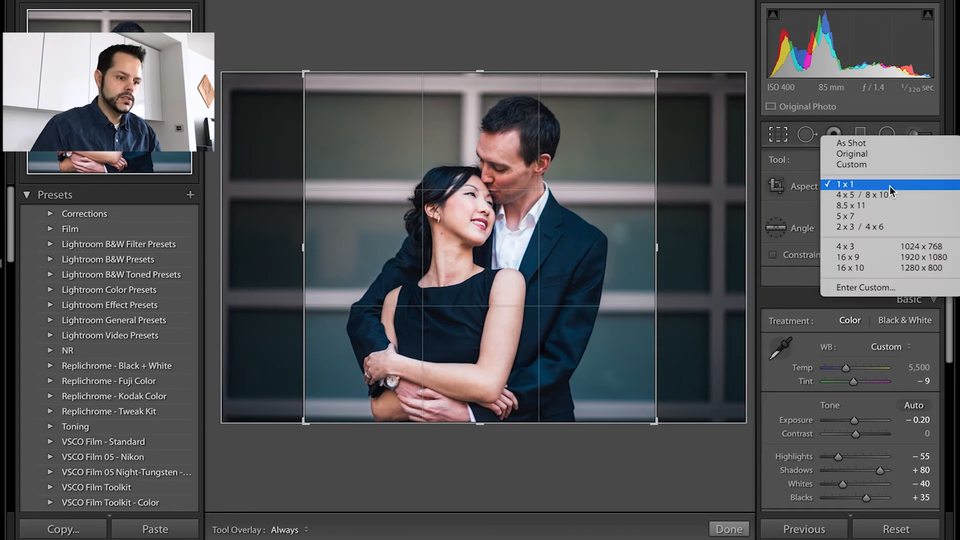
pyautogui.click(870, 194)
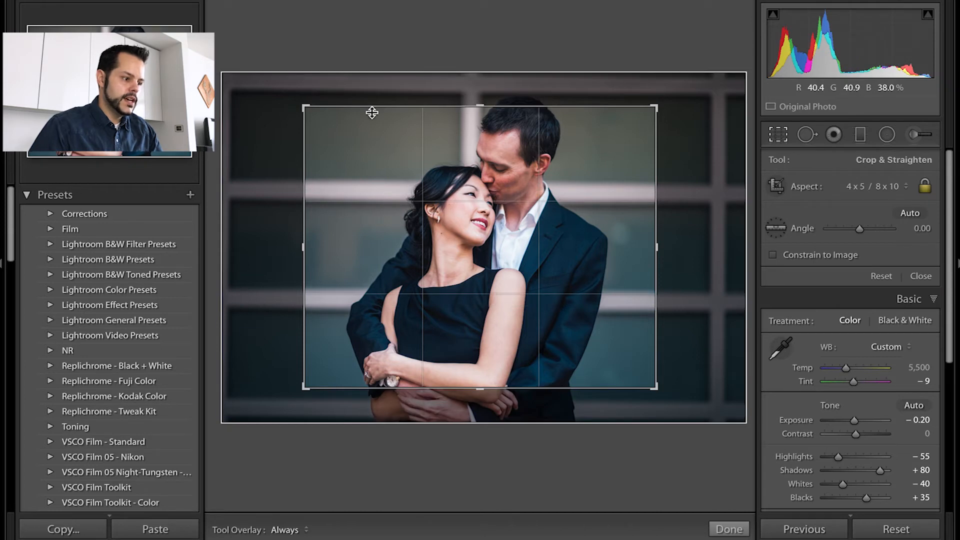
pyautogui.moveTo(305, 107); pyautogui.dragTo(265, 77)
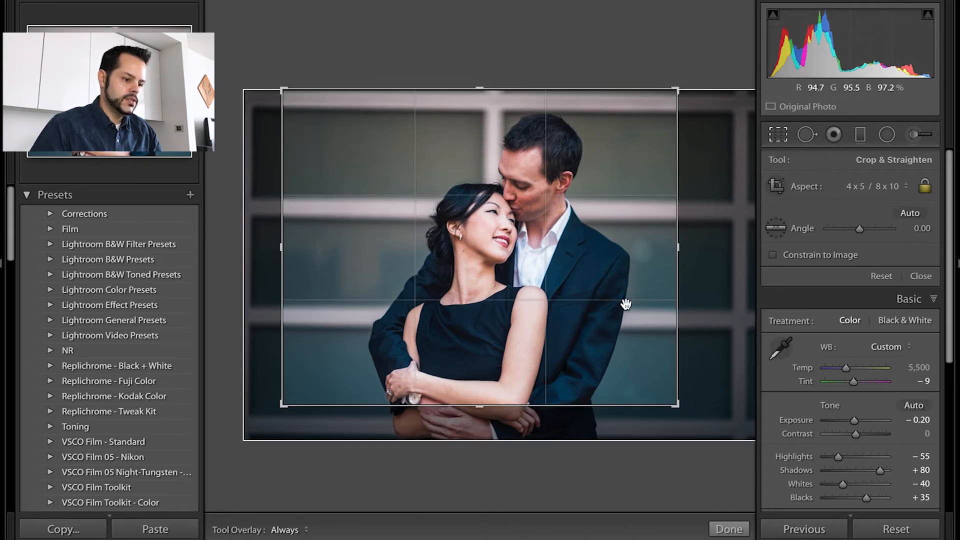
pyautogui.moveTo(677, 403); pyautogui.dragTo(716, 432)
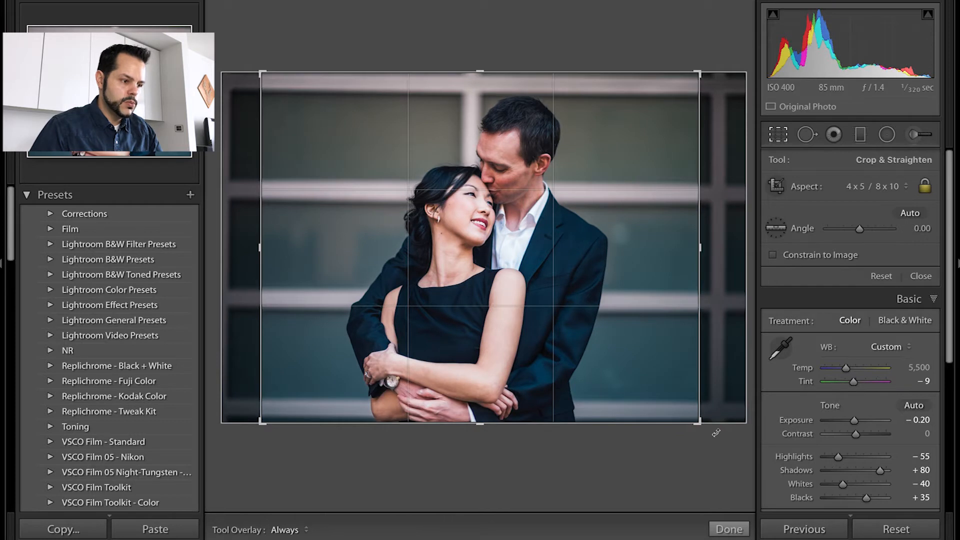
pyautogui.moveTo(543, 273); pyautogui.dragTo(558, 274)
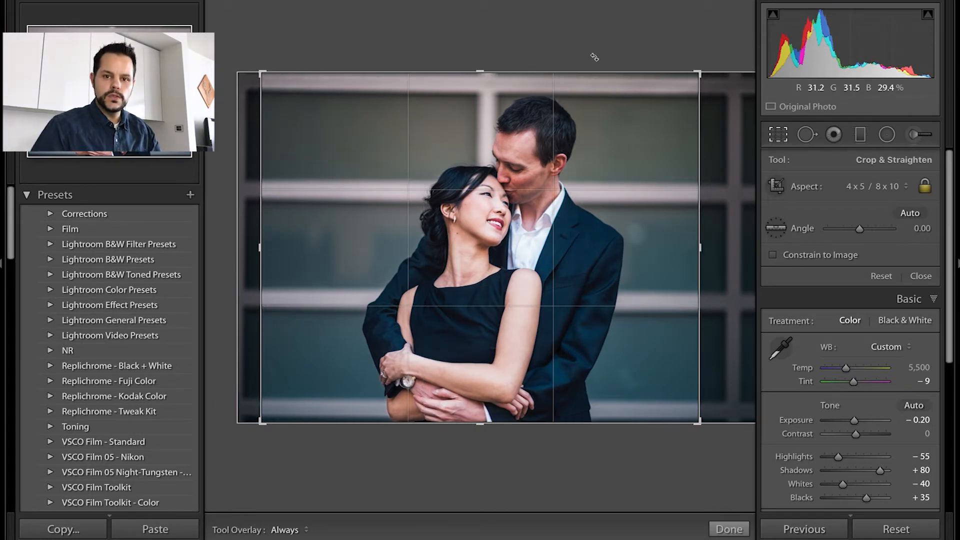
# - Set the crop aspect to As Shot, and with the ratio unlocked crop freely to a wide strip across the photo's lower part
pyautogui.click(895, 185)
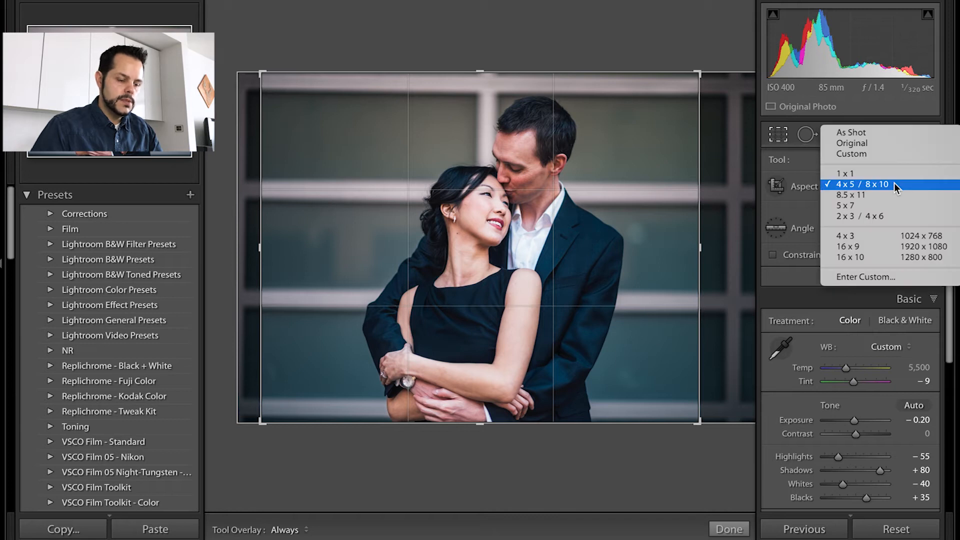
pyautogui.click(860, 135)
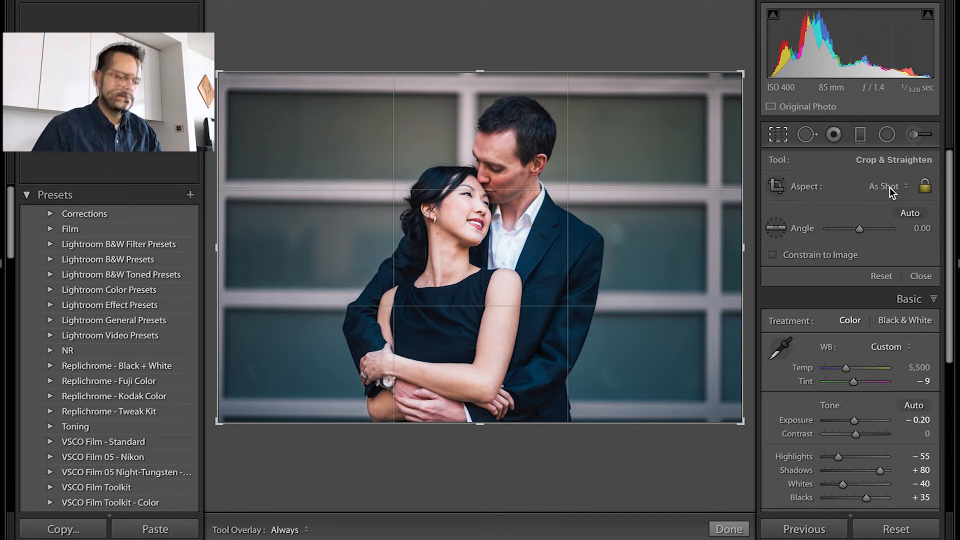
pyautogui.click(925, 186)
pyautogui.moveTo(219, 72); pyautogui.dragTo(215, 20)
pyautogui.moveTo(237, 71); pyautogui.dragTo(286, 186)
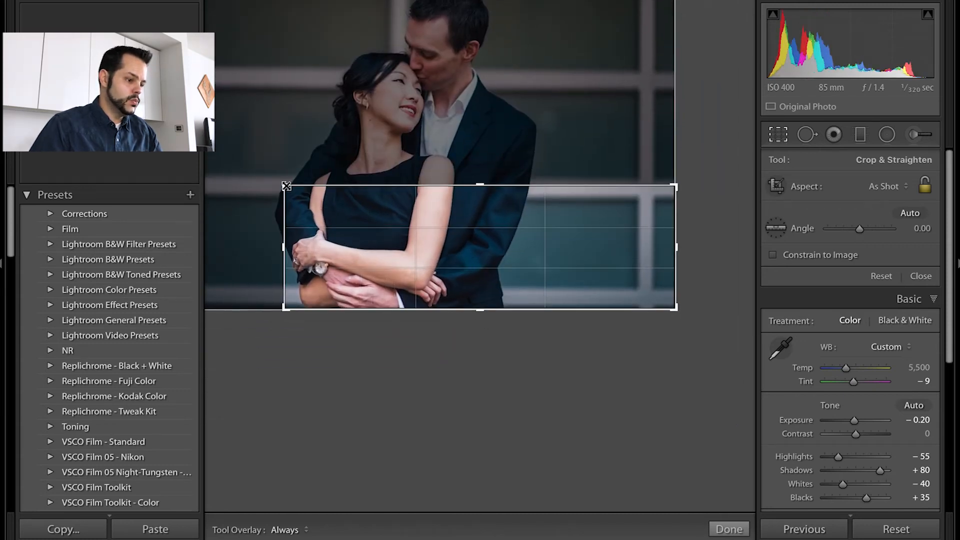
# - Lock the crop ratio again and set the aspect to Original
pyautogui.click(925, 186)
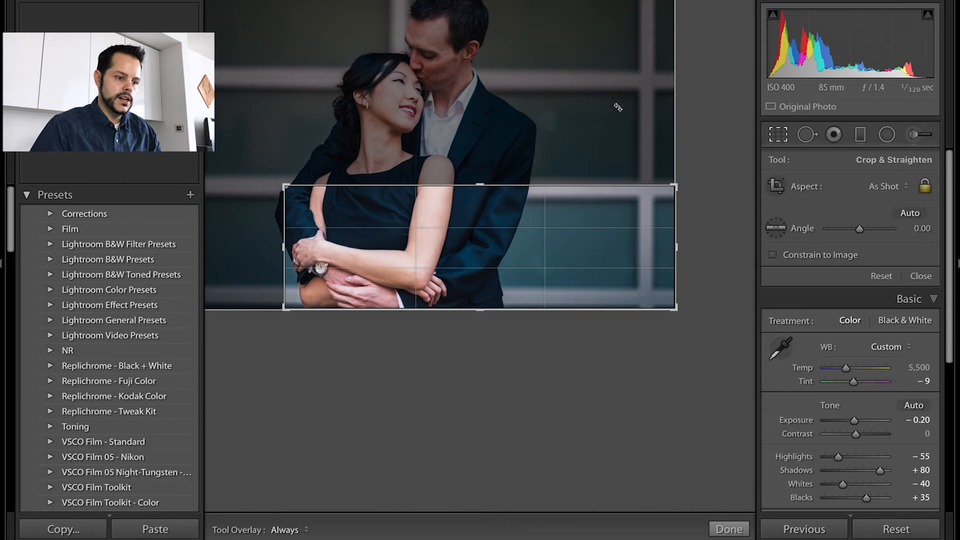
pyautogui.click(890, 189)
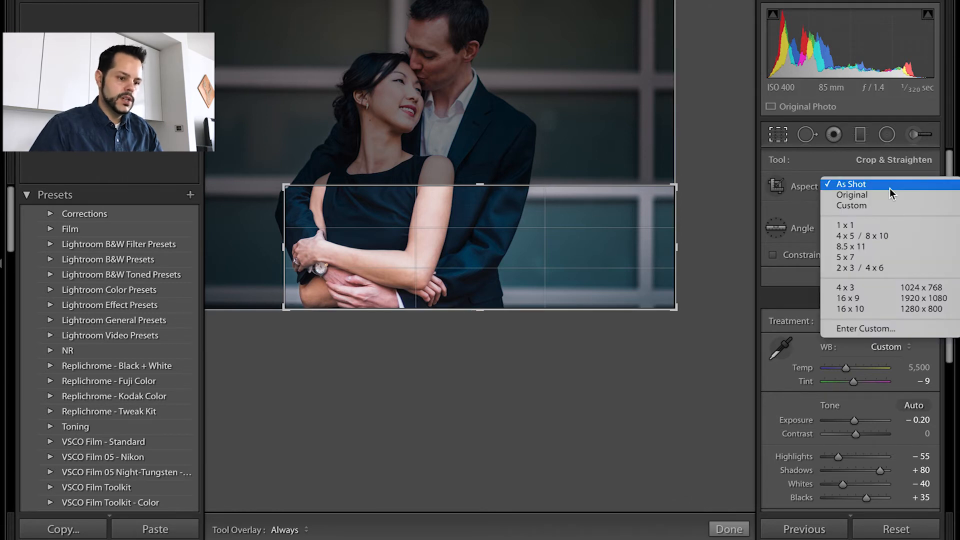
pyautogui.click(860, 197)
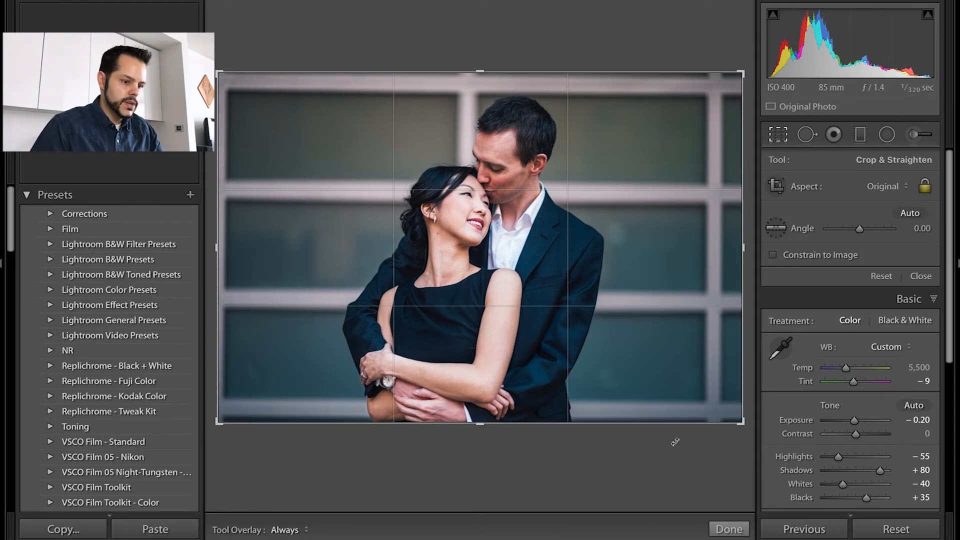
# - Auto-straighten the photo, tighten the crop slightly from a corner and fine-tune the angle to −0.62
pyautogui.click(910, 213)
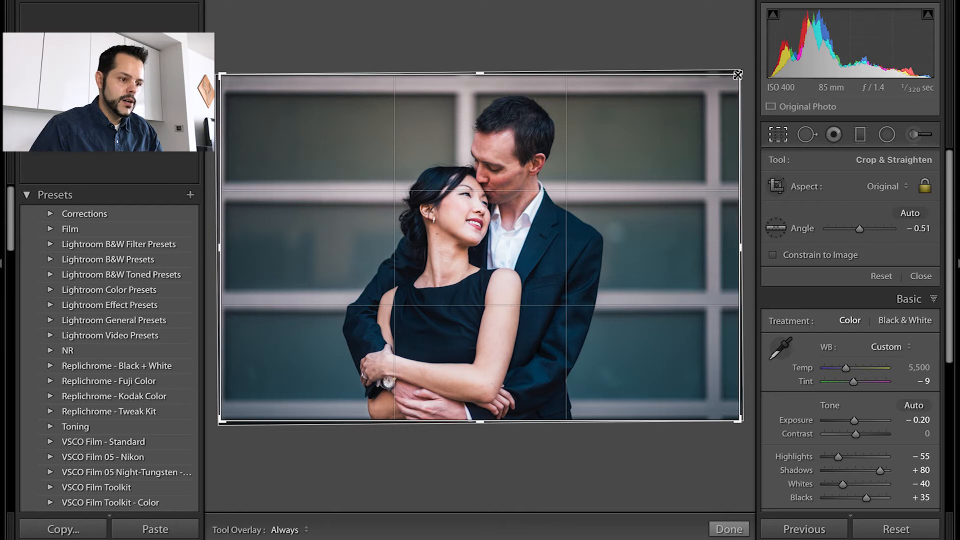
pyautogui.moveTo(738, 75); pyautogui.dragTo(733, 79)
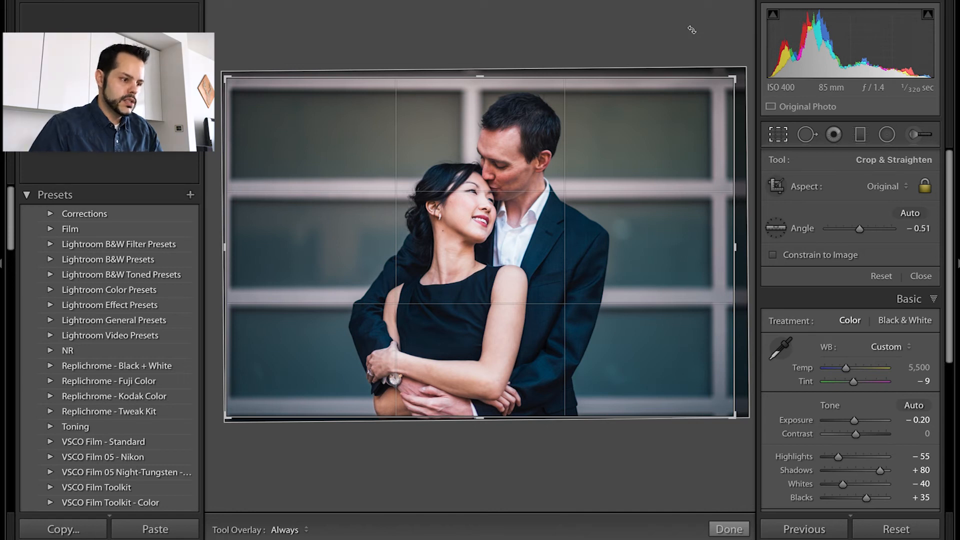
pyautogui.moveTo(691, 30); pyautogui.dragTo(691, 29)
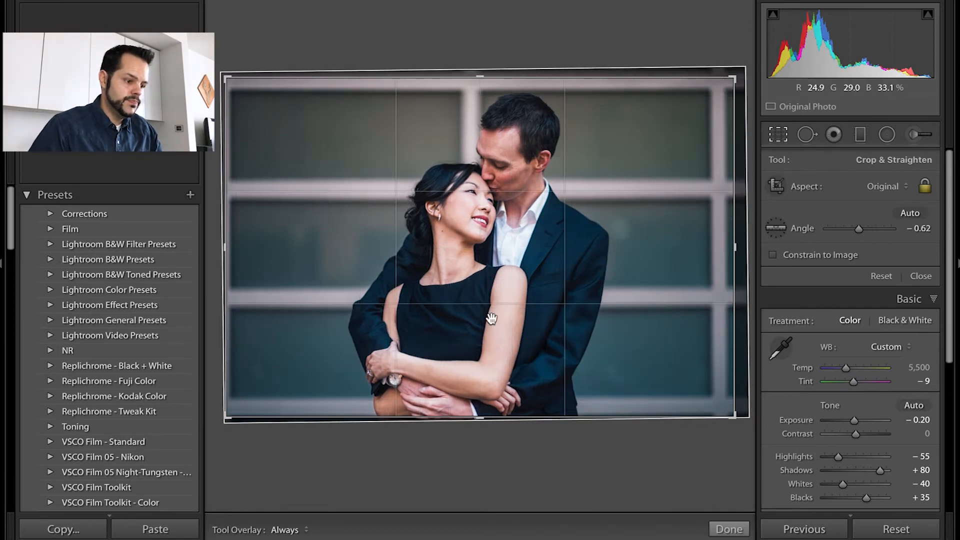
# - Try rotating the portrait by hand to an angle of −5.09, preview the cropped result and reopen the crop for editing
pyautogui.moveTo(628, 39); pyautogui.dragTo(627, 42)
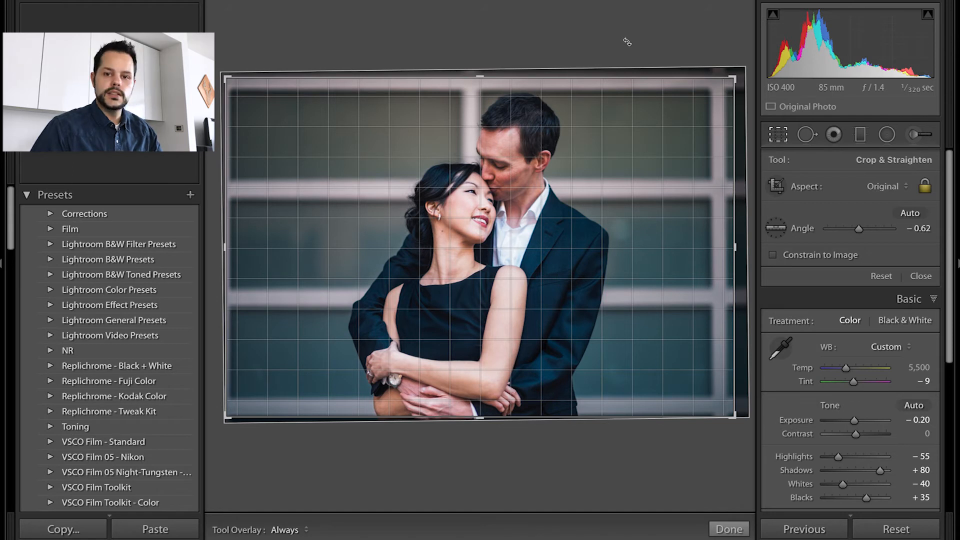
pyautogui.moveTo(627, 42); pyautogui.dragTo(627, 42)
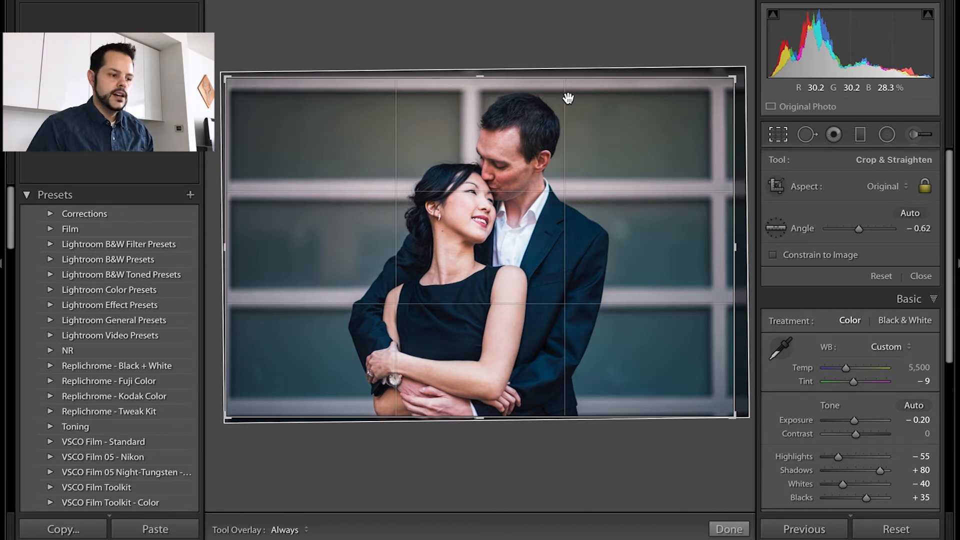
pyautogui.moveTo(688, 35); pyautogui.dragTo(674, 20)
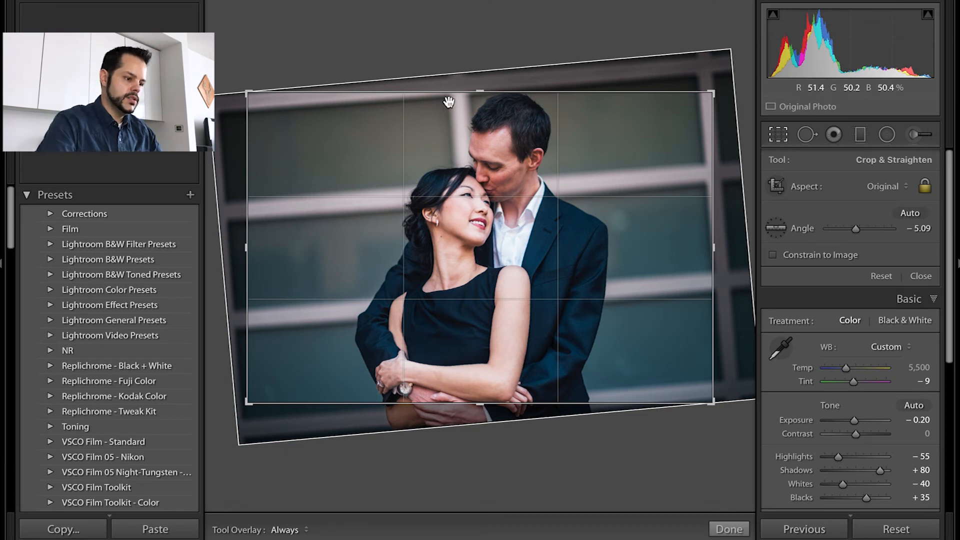
pyautogui.press('r')
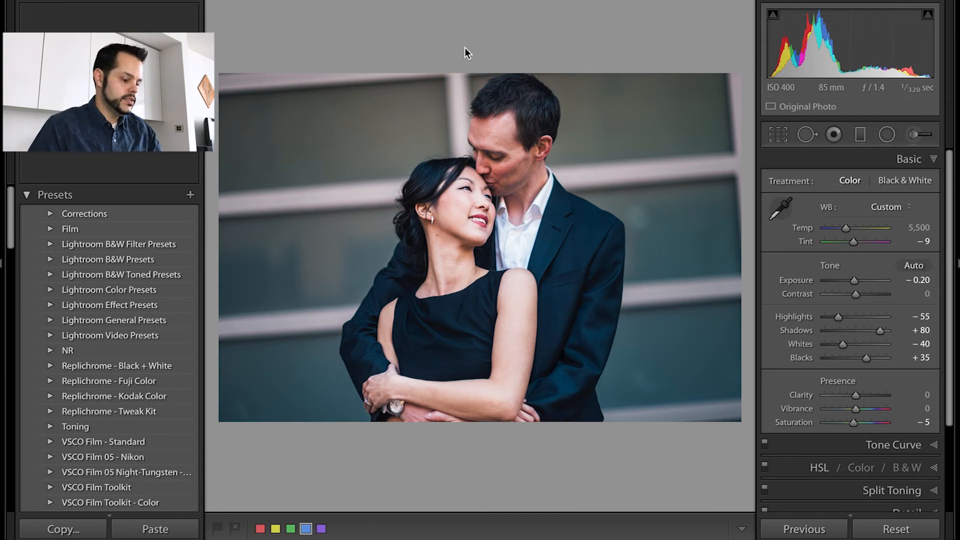
pyautogui.press('r')
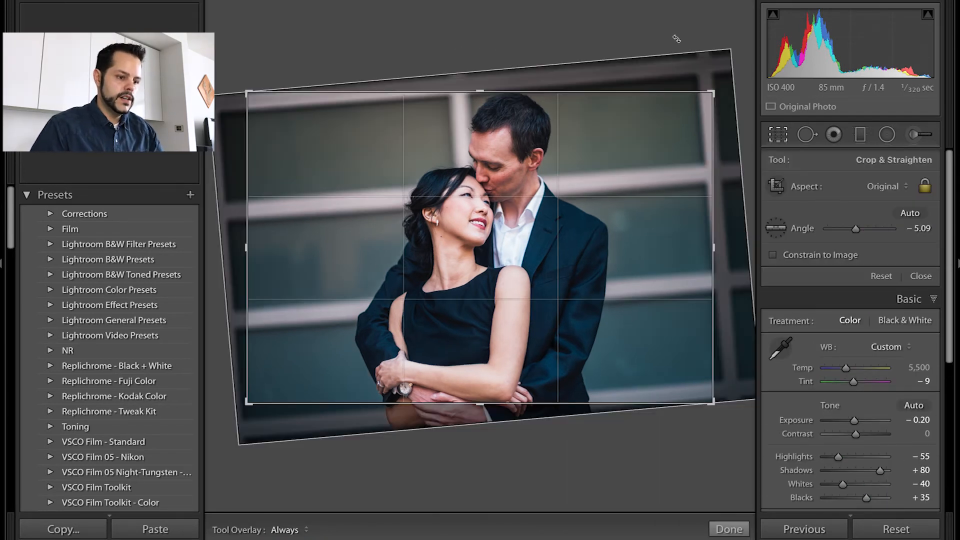
# - Auto-straighten the portrait, enlarge the crop frame from a corner, reposition the couple inside it and apply the crop
pyautogui.click(915, 212)
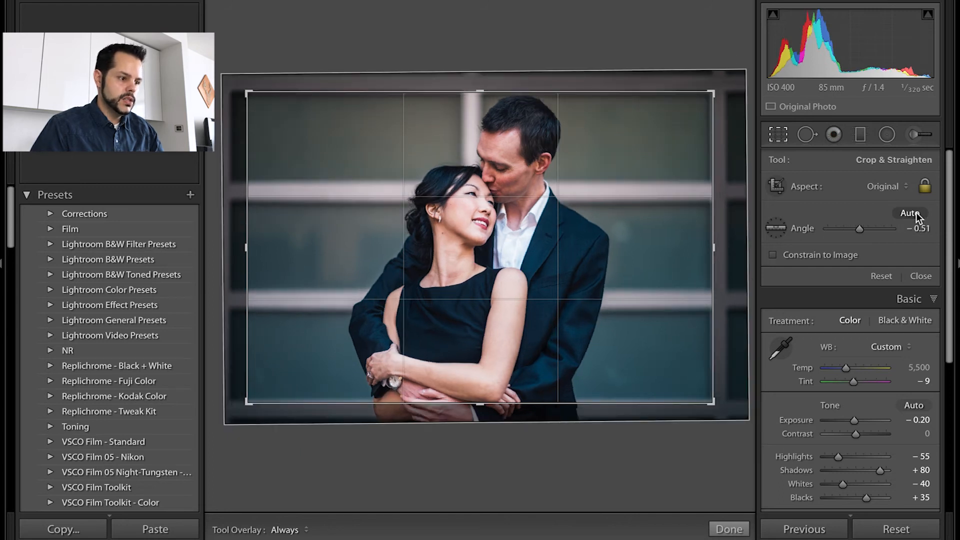
pyautogui.moveTo(710, 94); pyautogui.dragTo(734, 77)
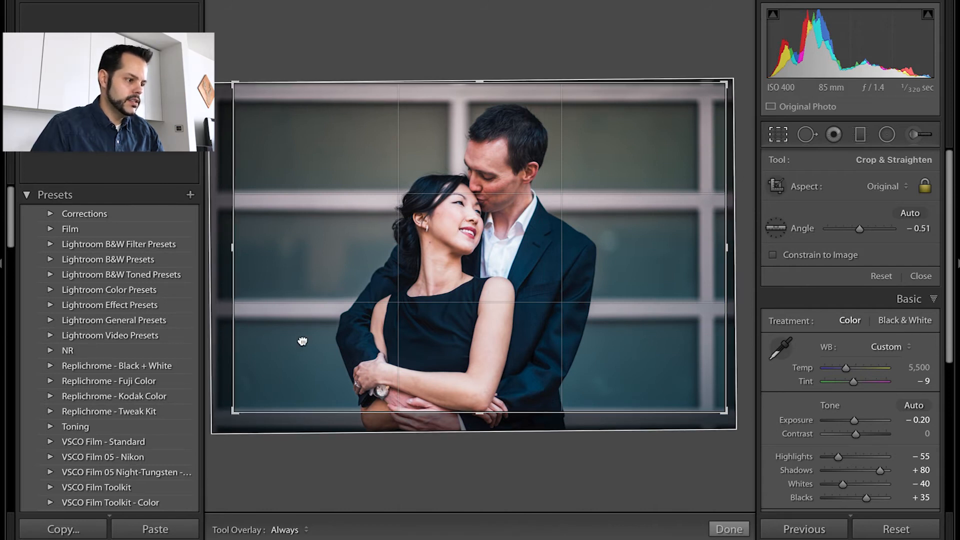
pyautogui.moveTo(302, 341); pyautogui.dragTo(302, 334)
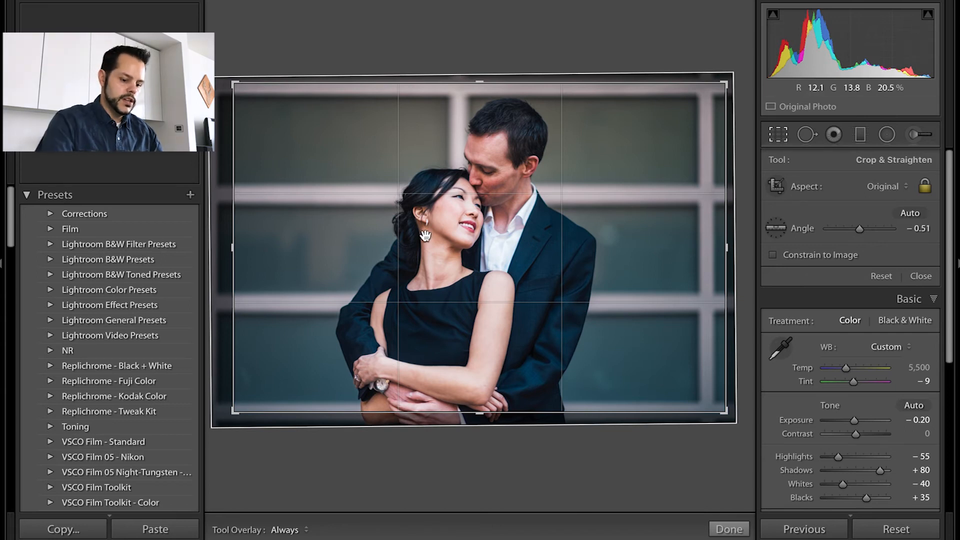
pyautogui.press('Return')
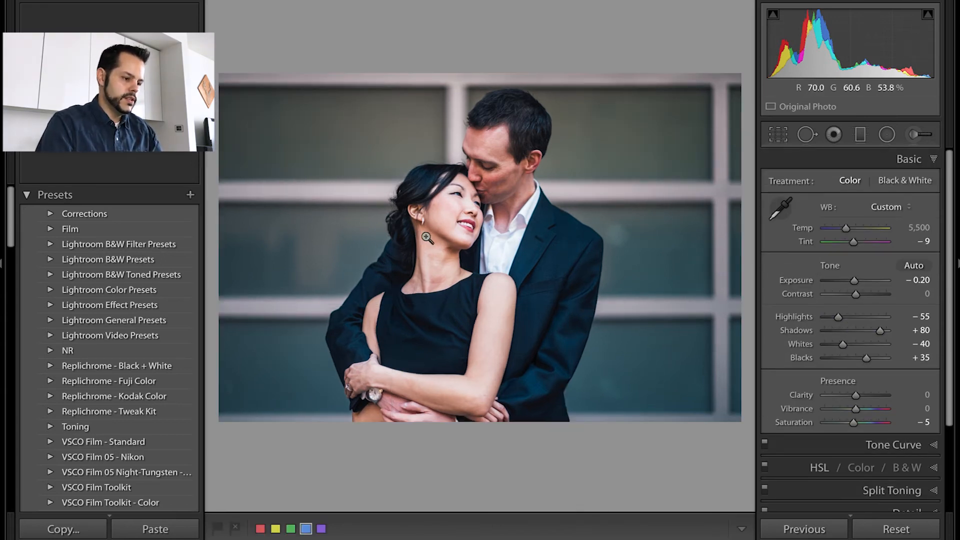
# - Go to the next photo, the coastal landscape, open it in Crop & Straighten and straighten it automatically
pyautogui.press('Right')
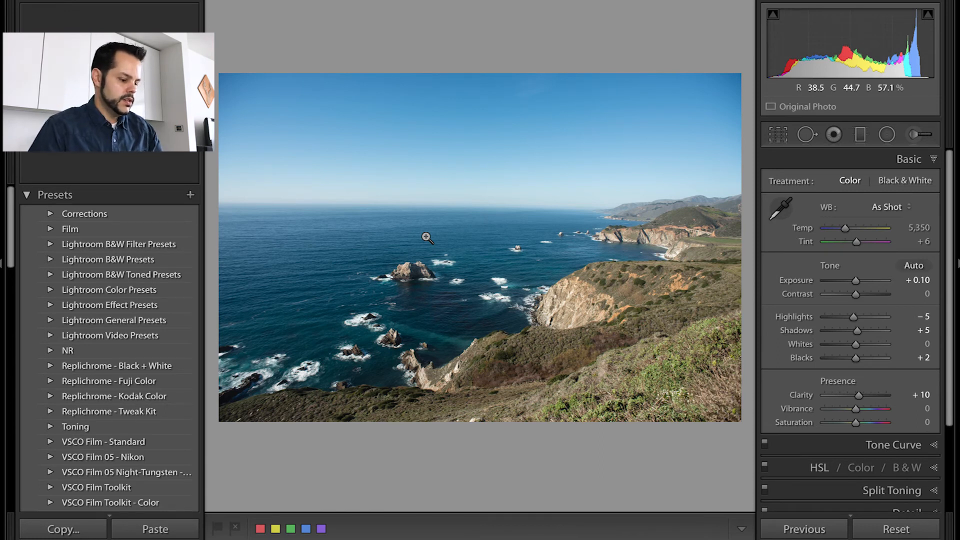
pyautogui.press('r')
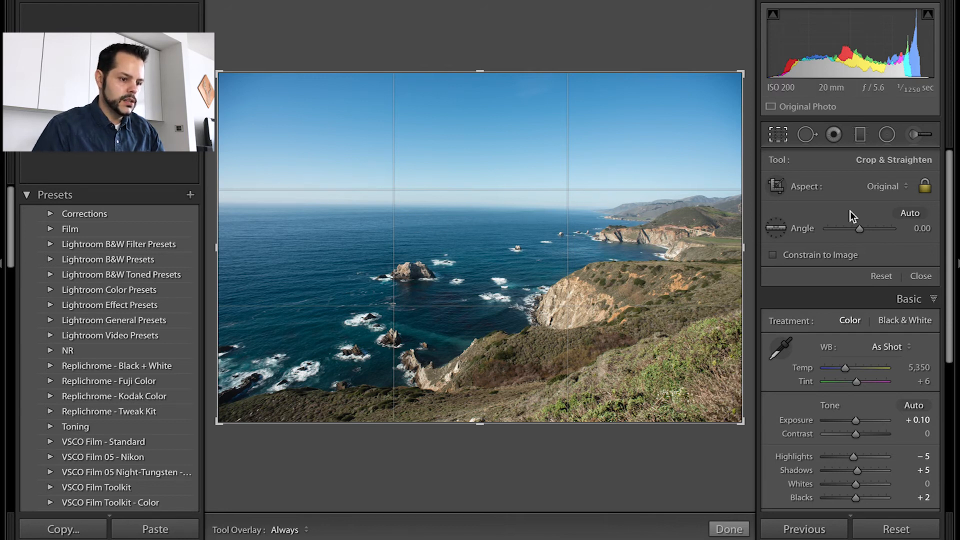
pyautogui.click(909, 214)
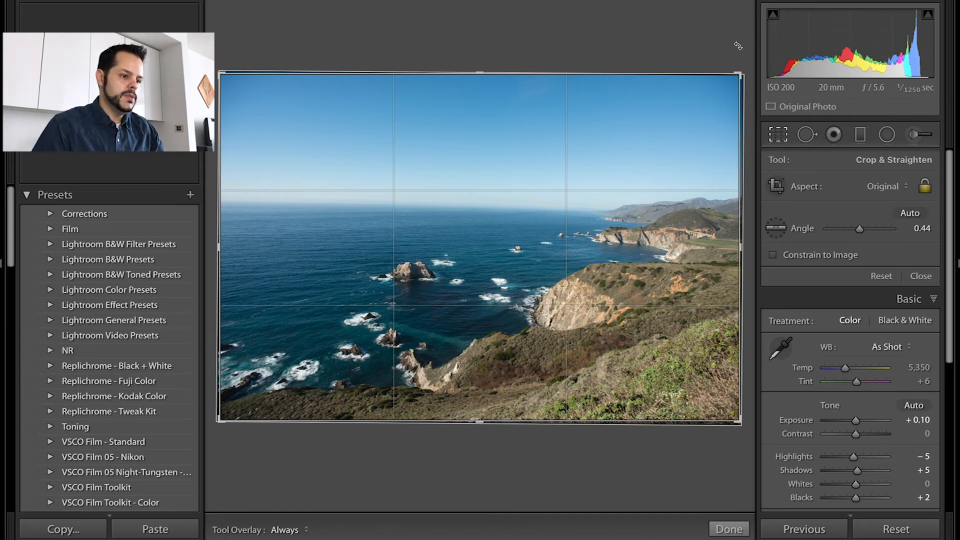
# - Rotate the landscape by hand in small amounts to level the sea horizon, hiding the side panels for a larger view
pyautogui.moveTo(727, 37); pyautogui.dragTo(730, 38)
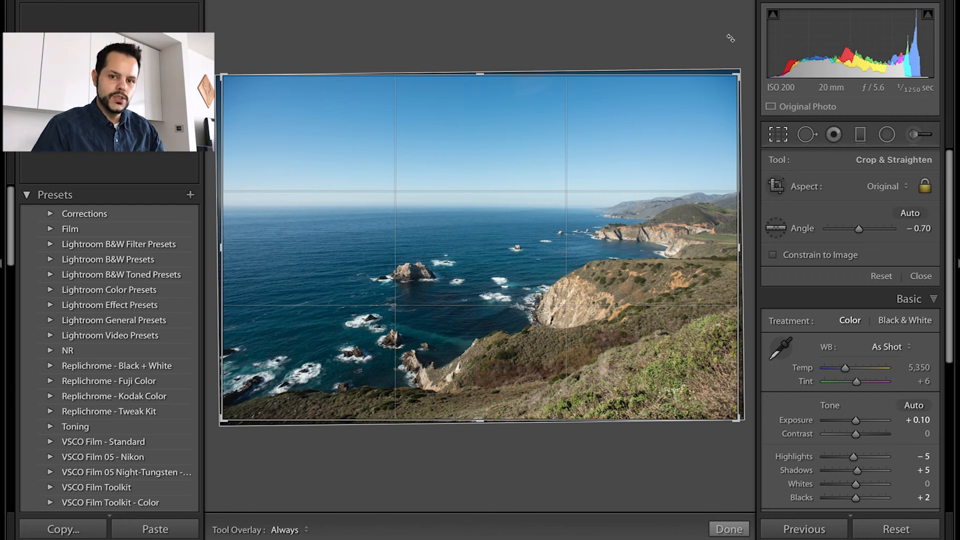
pyautogui.press('Tab')
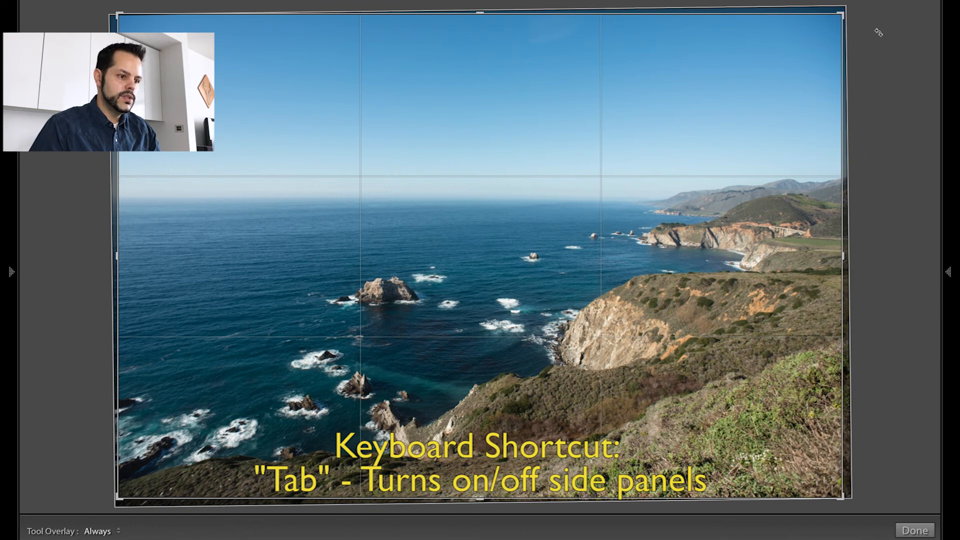
pyautogui.moveTo(866, 20); pyautogui.dragTo(862, 20)
pyautogui.press('Tab')
pyautogui.moveTo(731, 56); pyautogui.dragTo(728, 58)
pyautogui.press('Tab')
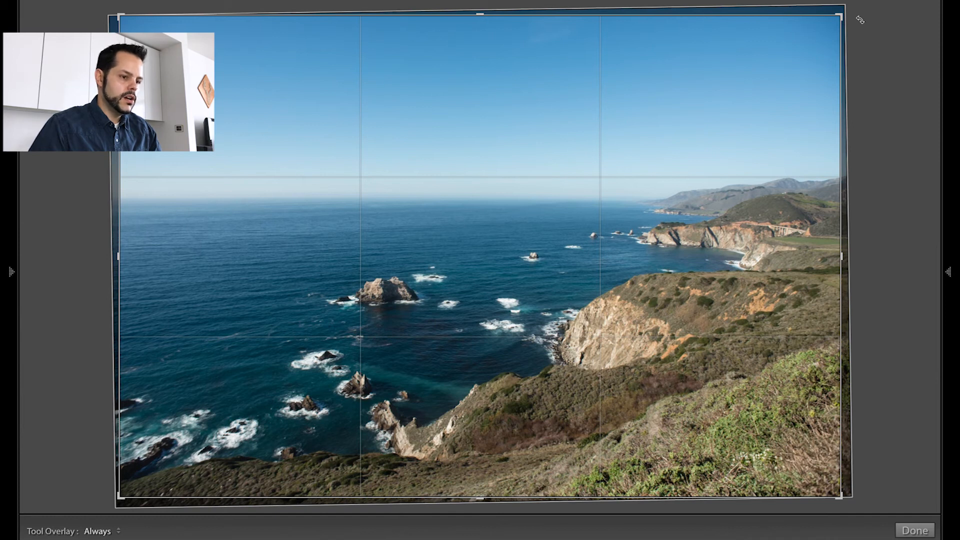
pyautogui.moveTo(858, 16); pyautogui.dragTo(855, 15)
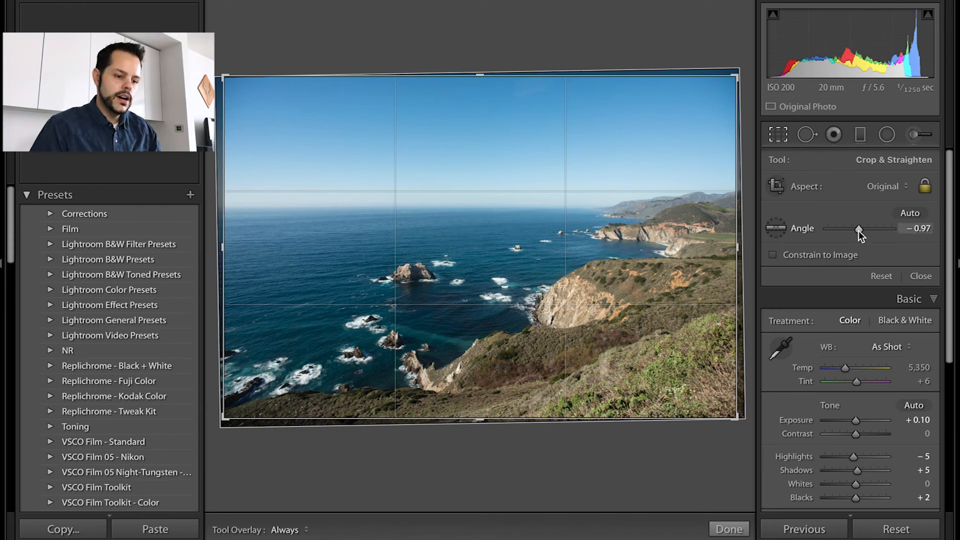
# - Fine-tune the landscape's angle with the Angle slider and by free rotation, ending at 0.30
pyautogui.moveTo(859, 232); pyautogui.dragTo(859, 232)
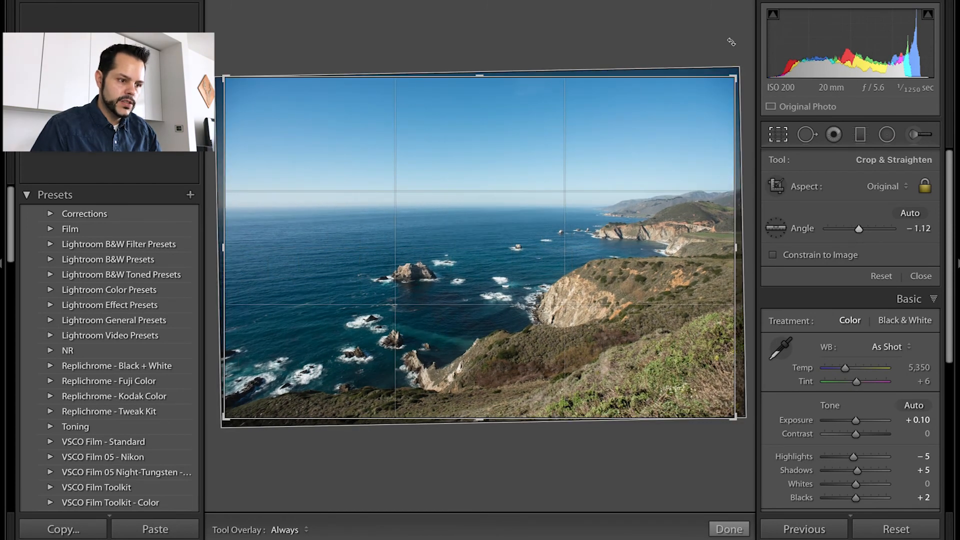
pyautogui.moveTo(729, 37); pyautogui.dragTo(733, 38)
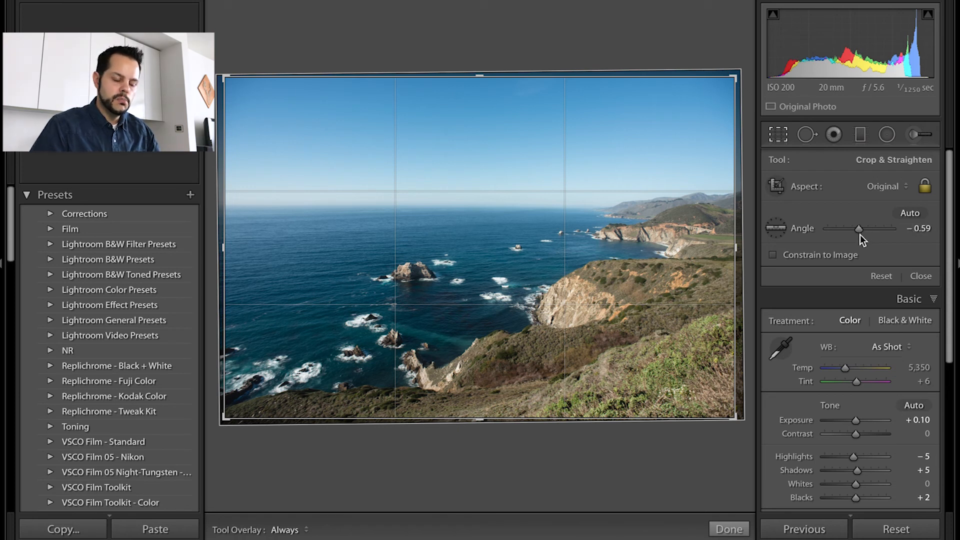
pyautogui.moveTo(859, 232); pyautogui.dragTo(862, 229)
pyautogui.moveTo(732, 63)
pyautogui.mouseDown()
pyautogui.moveTo(716, 44)
pyautogui.moveTo(727, 52)
pyautogui.mouseUp()
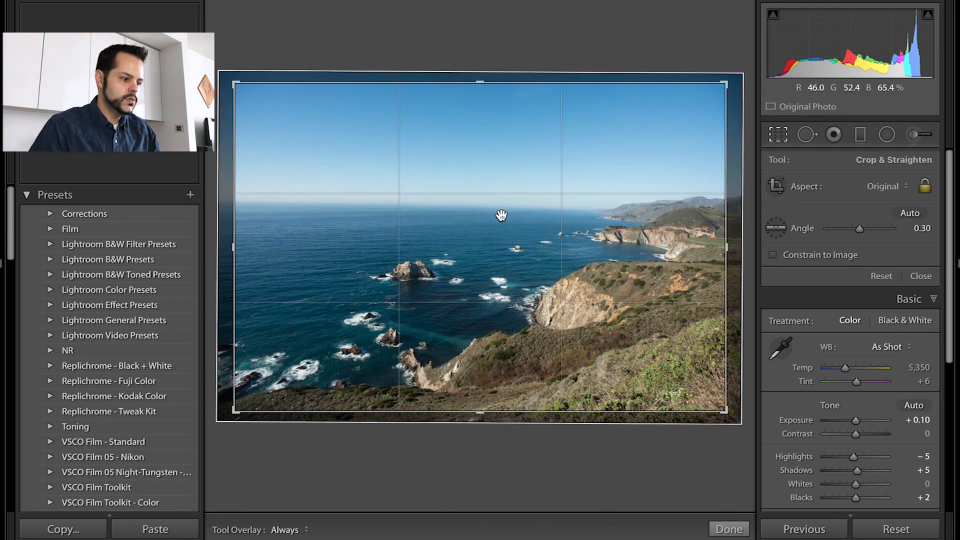
# - Level the landscape with the Straighten tool by tracing the sea horizon, and retrace it over a longer stretch to reach about −1.14
pyautogui.click(776, 230)
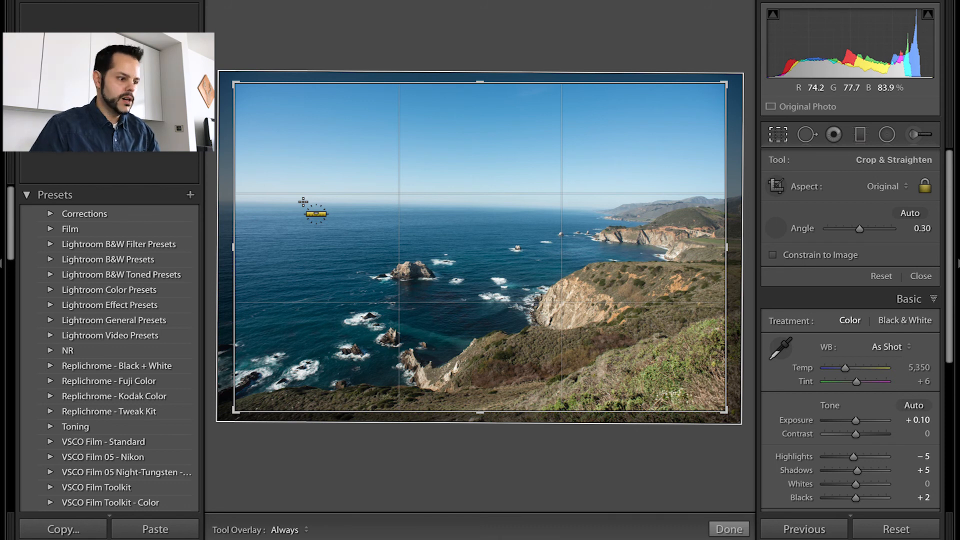
pyautogui.moveTo(303, 202); pyautogui.dragTo(465, 206)
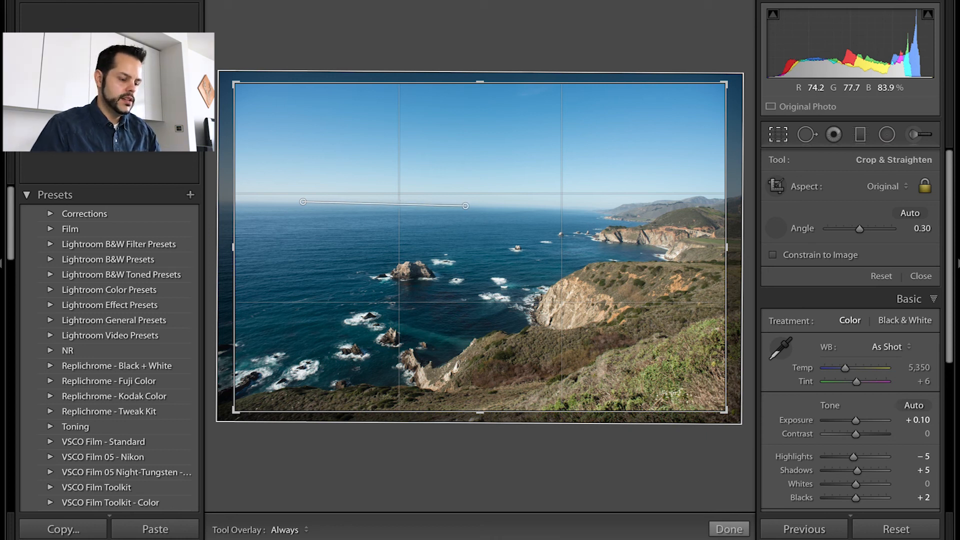
pyautogui.moveTo(466, 206); pyautogui.dragTo(509, 205)
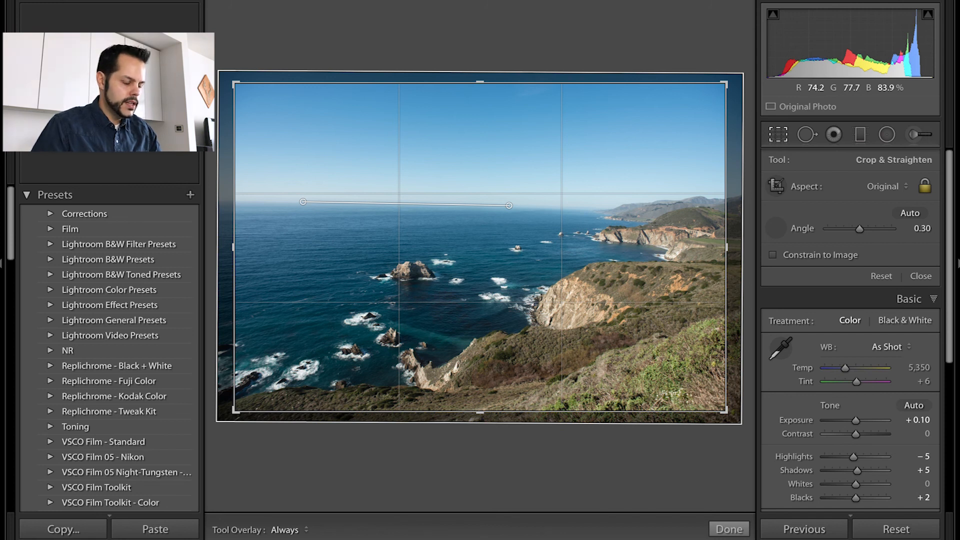
pyautogui.moveTo(509, 205); pyautogui.dragTo(509, 205)
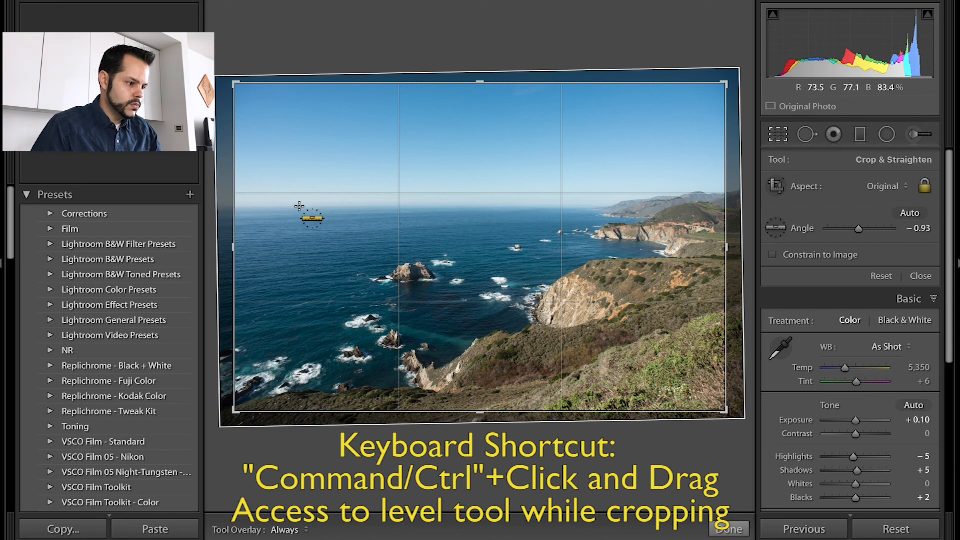
pyautogui.moveTo(299, 206); pyautogui.dragTo(545, 207)
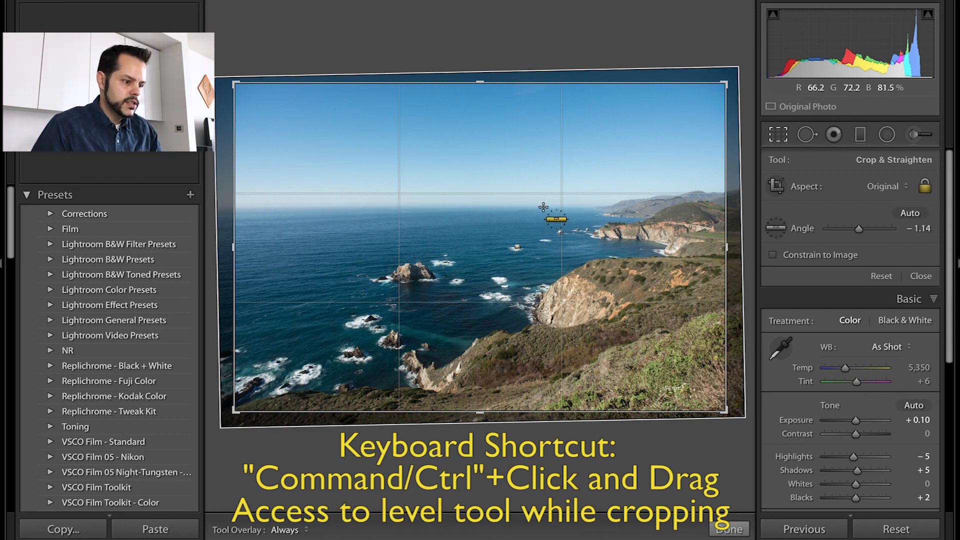